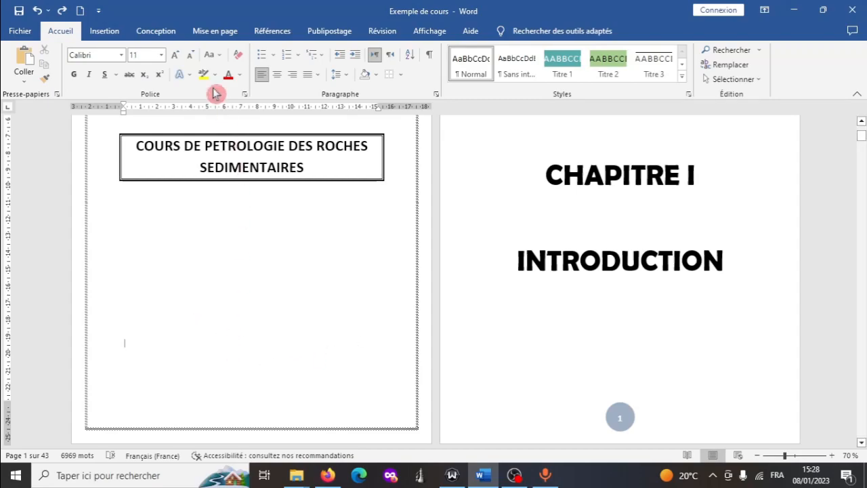
Step: Insert a next-page section break at the end of the cover page, before the CHAPITRE I title page
{"action": "left_click", "coordinate": [220, 35]}
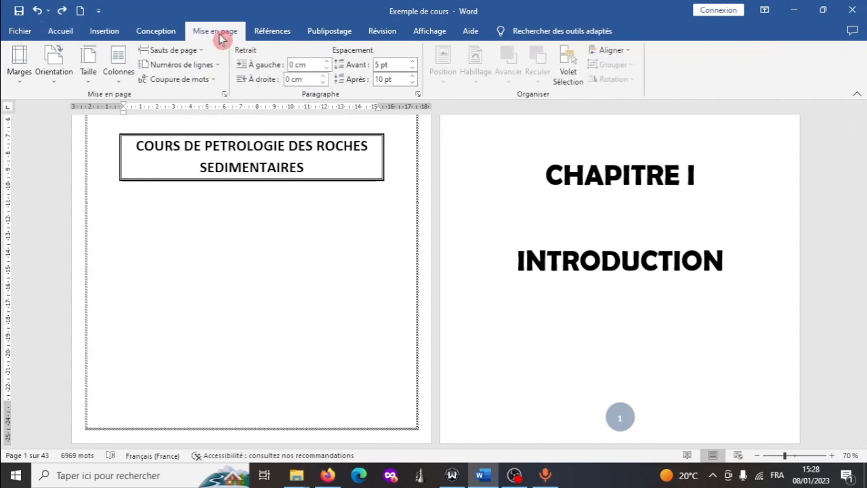
{"action": "left_click", "coordinate": [198, 56]}
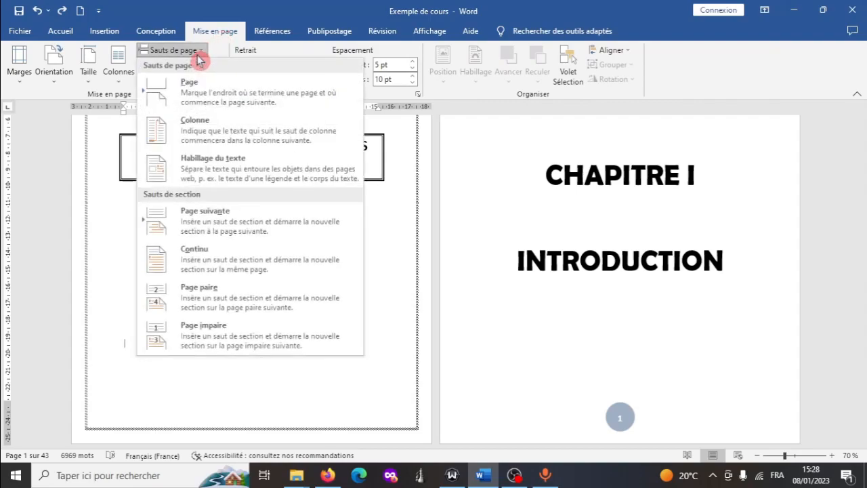
{"action": "left_click", "coordinate": [207, 214]}
{"action": "scroll", "coordinate": [349, 271], "scroll_direction": "down", "scroll_amount": 5}
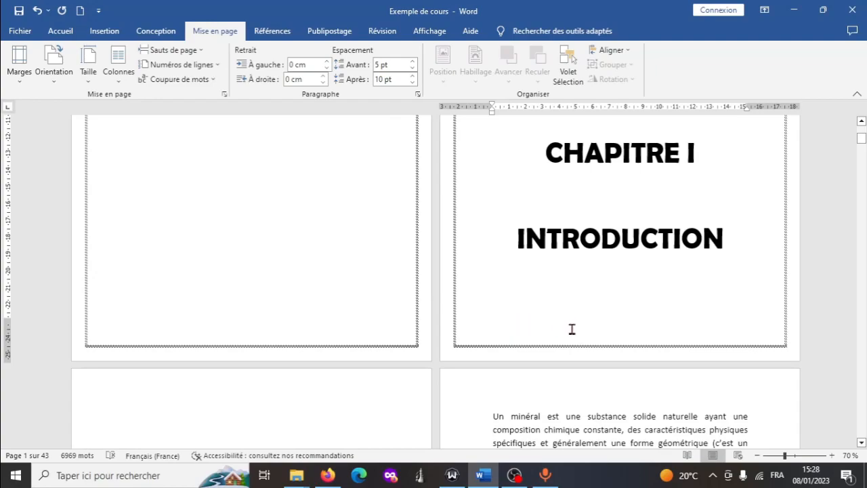
Step: Examine the footers of sections 1 and 2 on the cover, chapter title and first content pages, and close footer editing
{"action": "double_click", "coordinate": [493, 340]}
{"action": "left_click", "coordinate": [166, 325]}
{"action": "left_click", "coordinate": [217, 285]}
{"action": "scroll", "coordinate": [241, 234], "scroll_direction": "up", "scroll_amount": 3}
{"action": "scroll", "coordinate": [242, 234], "scroll_direction": "down", "scroll_amount": 5}
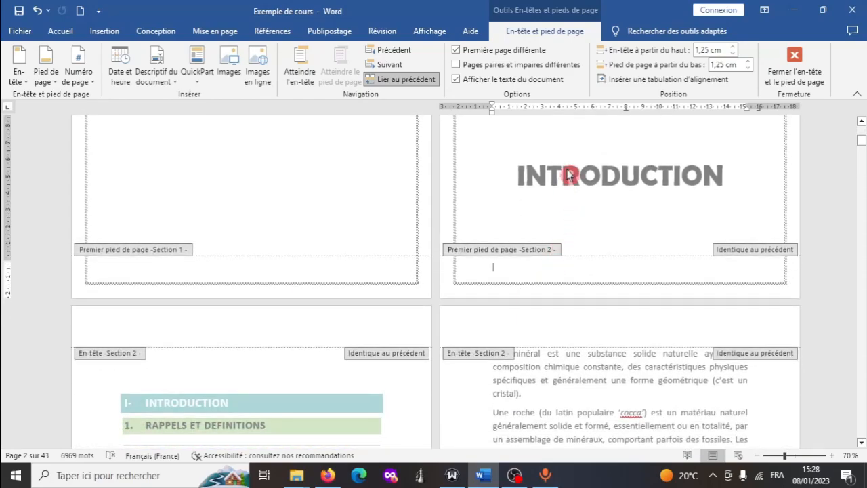
{"action": "scroll", "coordinate": [574, 193], "scroll_direction": "up", "scroll_amount": 3}
{"action": "scroll", "coordinate": [575, 197], "scroll_direction": "up", "scroll_amount": 3}
{"action": "scroll", "coordinate": [577, 195], "scroll_direction": "down", "scroll_amount": 2}
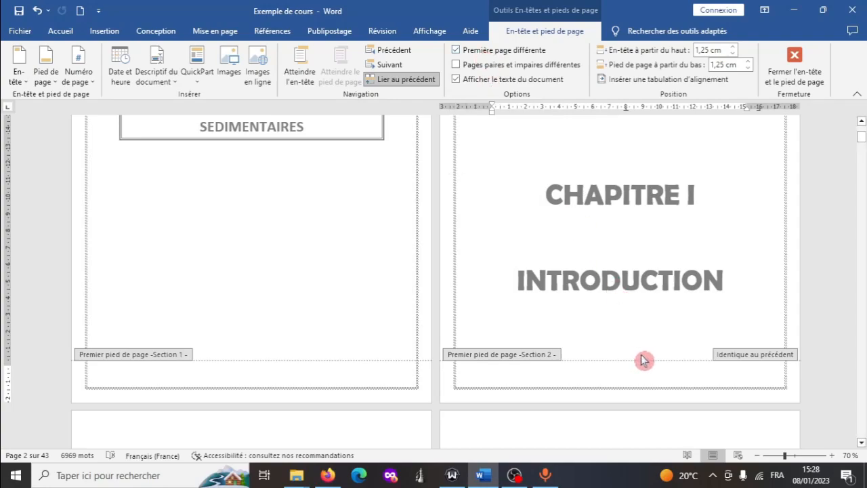
{"action": "scroll", "coordinate": [599, 334], "scroll_direction": "down", "scroll_amount": 1}
{"action": "scroll", "coordinate": [402, 333], "scroll_direction": "down", "scroll_amount": 12}
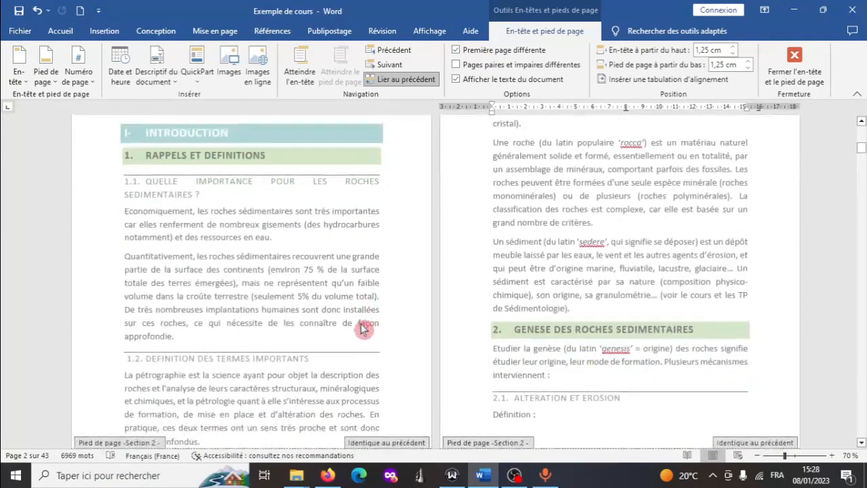
{"action": "scroll", "coordinate": [350, 323], "scroll_direction": "down", "scroll_amount": 2}
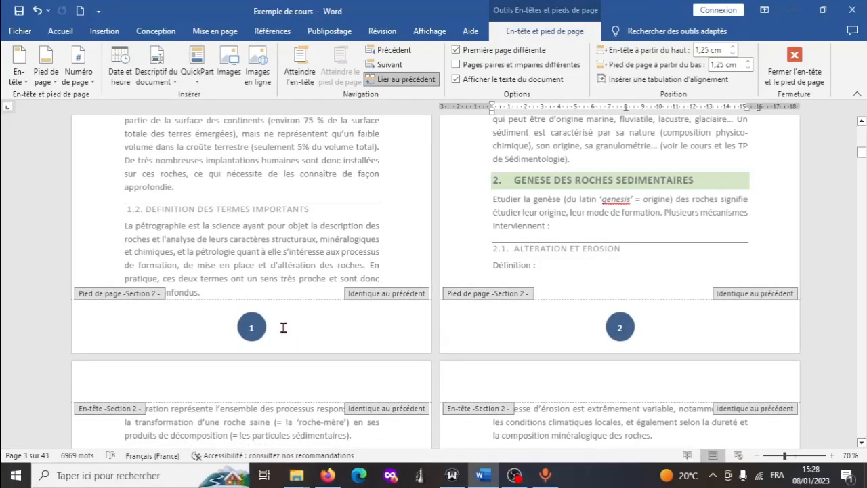
{"action": "left_click", "coordinate": [283, 327]}
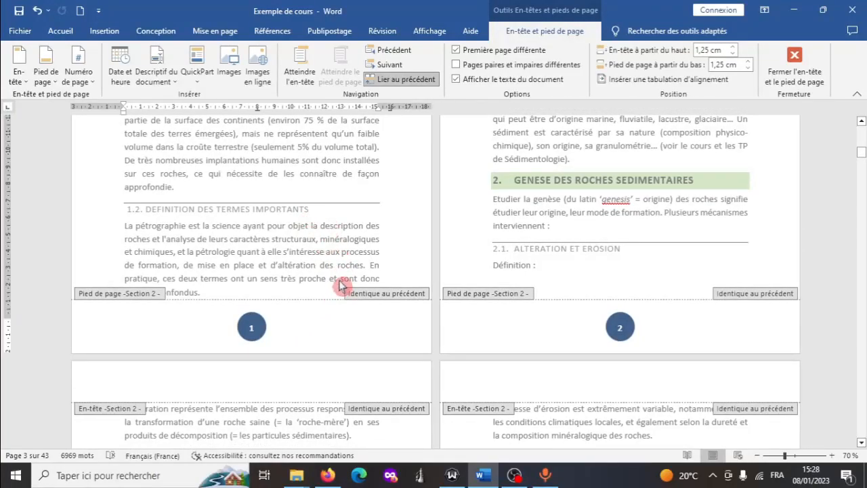
{"action": "double_click", "coordinate": [312, 178]}
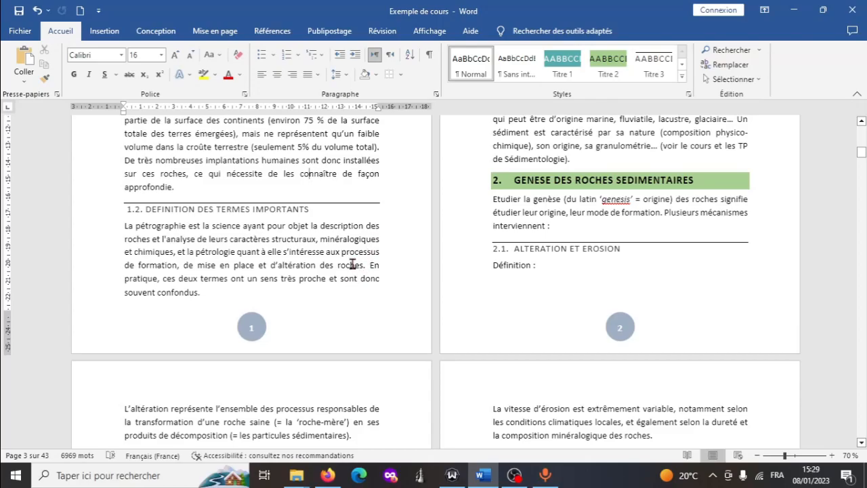
Step: Insert a next-page section break at the end of the page preceding the CHAPITRE II title page
{"action": "scroll", "coordinate": [352, 264], "scroll_direction": "down", "scroll_amount": 15}
{"action": "scroll", "coordinate": [365, 266], "scroll_direction": "down", "scroll_amount": 10}
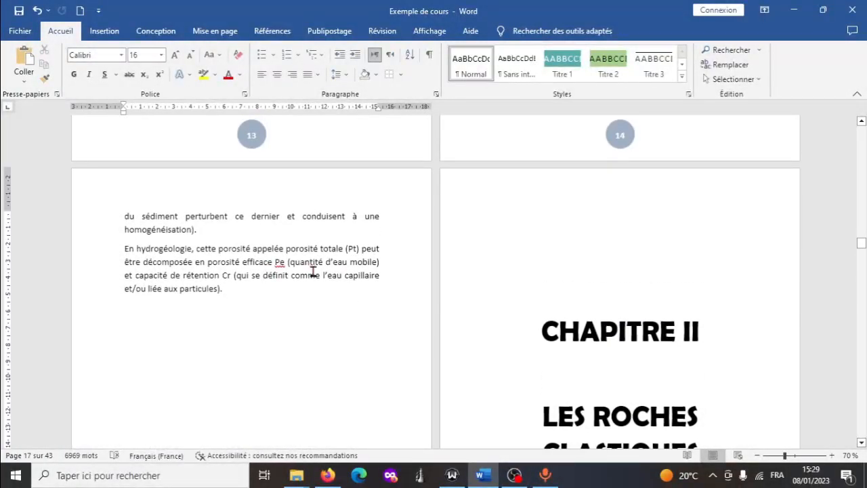
{"action": "scroll", "coordinate": [304, 280], "scroll_direction": "down", "scroll_amount": 5}
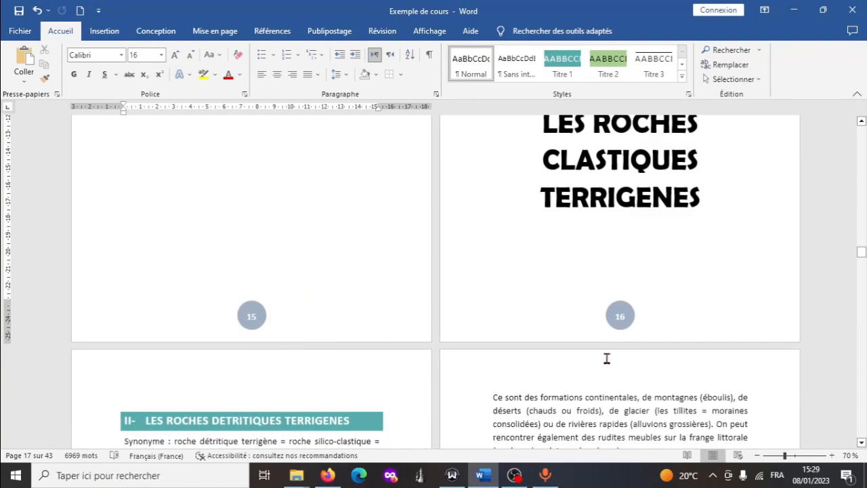
{"action": "scroll", "coordinate": [609, 291], "scroll_direction": "up", "scroll_amount": 3}
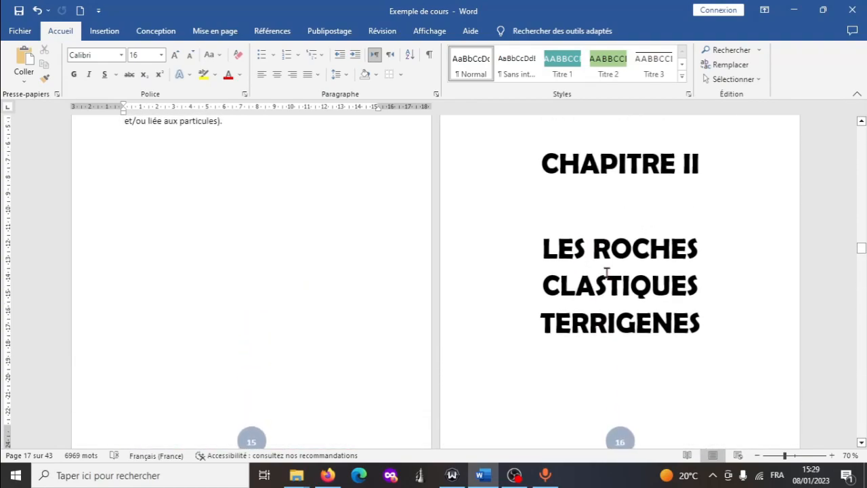
{"action": "scroll", "coordinate": [607, 274], "scroll_direction": "down", "scroll_amount": 2}
{"action": "left_click", "coordinate": [608, 395]}
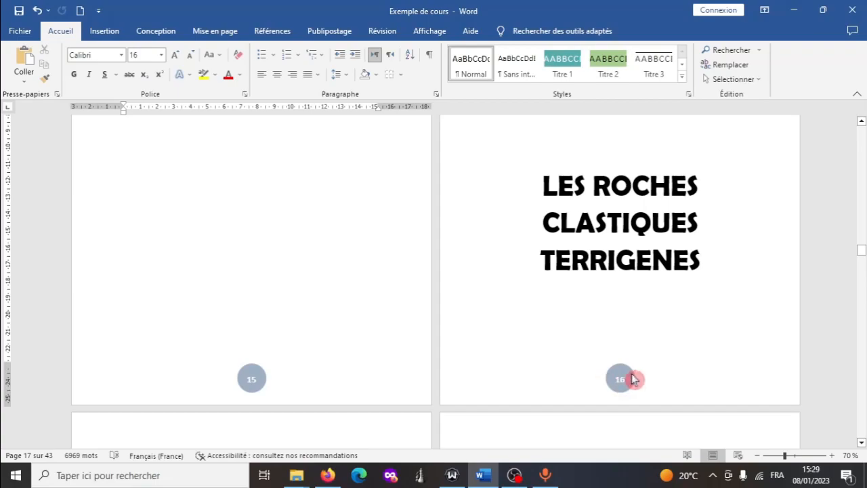
{"action": "scroll", "coordinate": [385, 302], "scroll_direction": "down", "scroll_amount": 8}
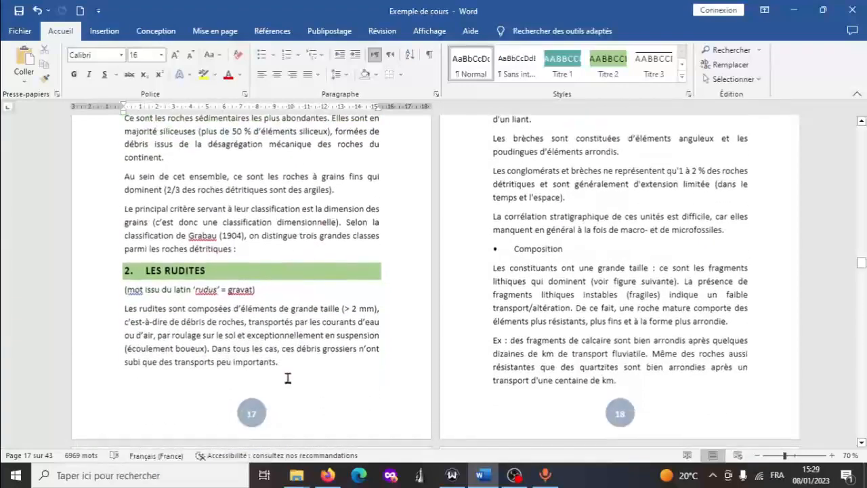
{"action": "scroll", "coordinate": [296, 387], "scroll_direction": "up", "scroll_amount": 10}
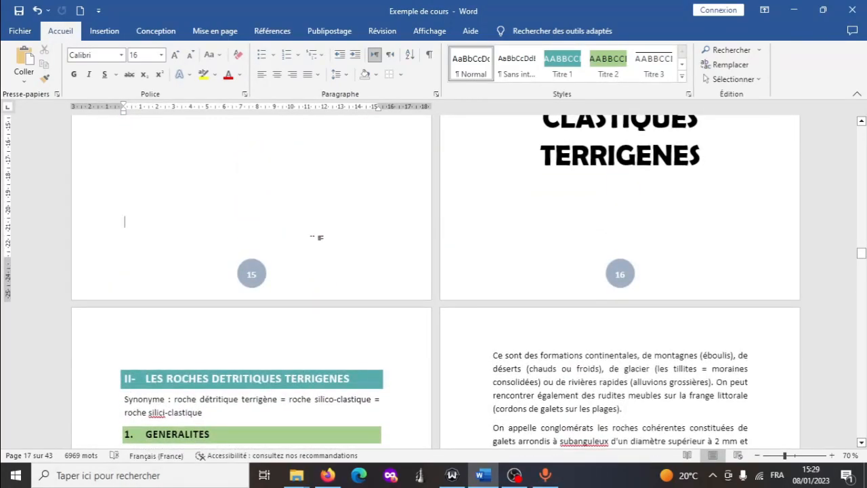
{"action": "left_click", "coordinate": [210, 31]}
{"action": "left_click", "coordinate": [212, 52]}
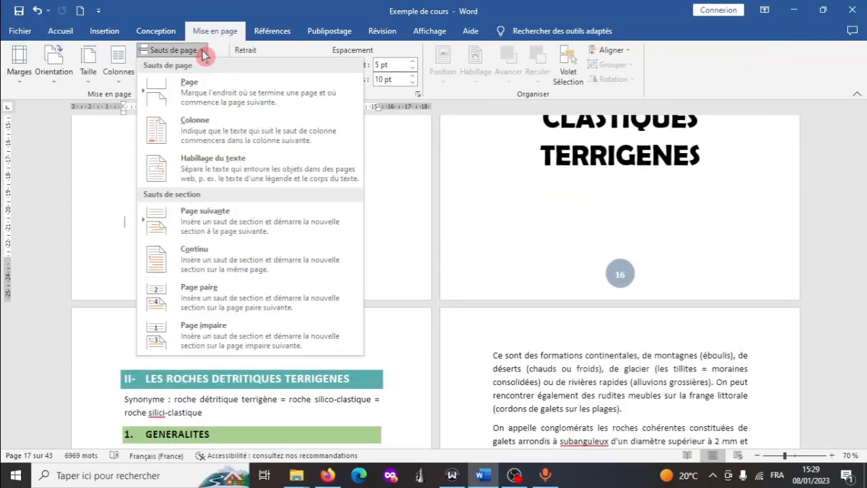
{"action": "left_click", "coordinate": [220, 216]}
{"action": "scroll", "coordinate": [327, 228], "scroll_direction": "down", "scroll_amount": 5}
Step: Open the footers for editing and place the cursor in the first numbered footer of section 3
{"action": "double_click", "coordinate": [351, 337]}
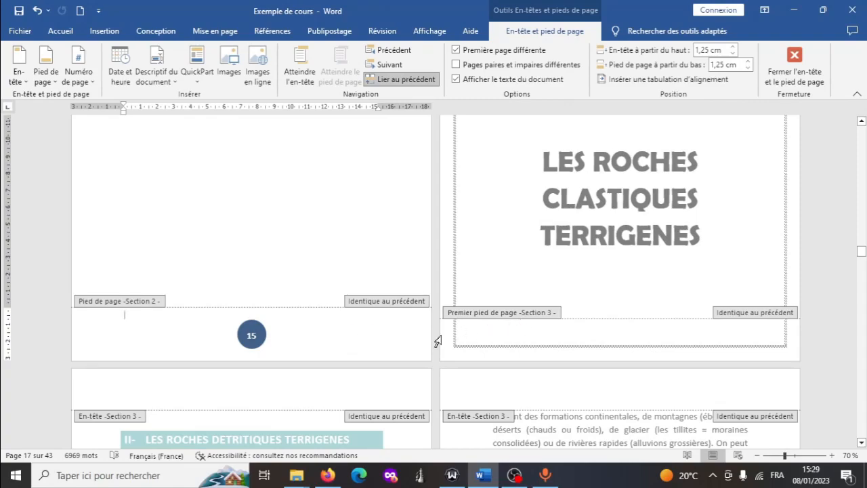
{"action": "left_click", "coordinate": [142, 305]}
{"action": "scroll", "coordinate": [559, 336], "scroll_direction": "down", "scroll_amount": 10}
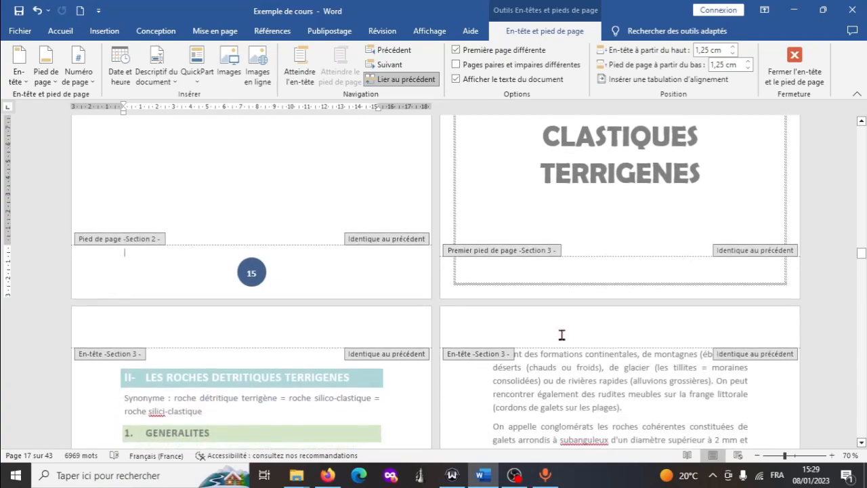
{"action": "scroll", "coordinate": [355, 320], "scroll_direction": "down", "scroll_amount": 2}
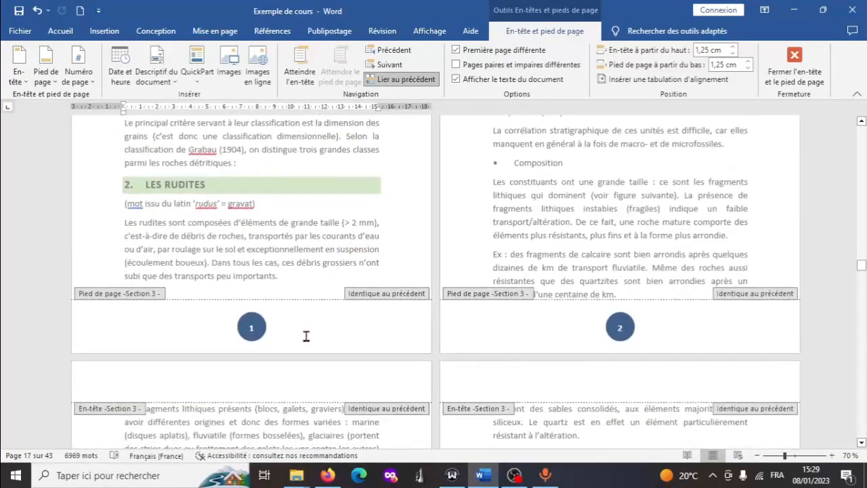
{"action": "left_click", "coordinate": [302, 326]}
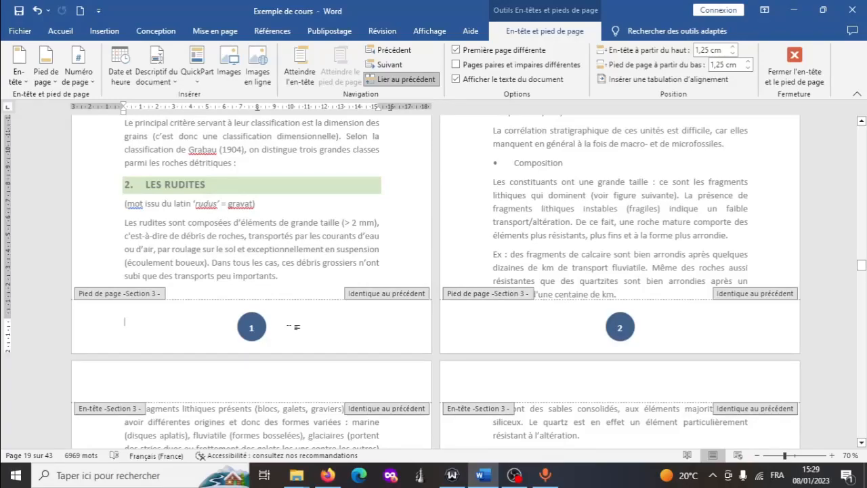
Step: Set the page numbering of section 3 to start at 15
{"action": "scroll", "coordinate": [277, 327], "scroll_direction": "up", "scroll_amount": 10}
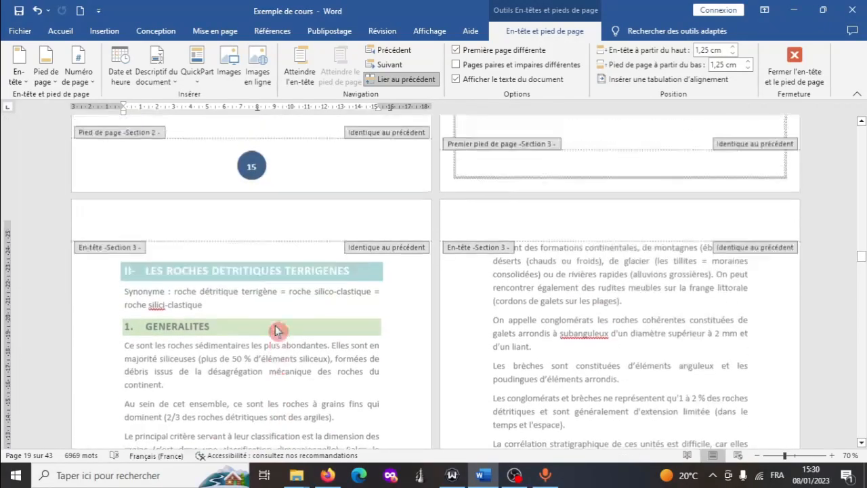
{"action": "scroll", "coordinate": [296, 185], "scroll_direction": "down", "scroll_amount": 12}
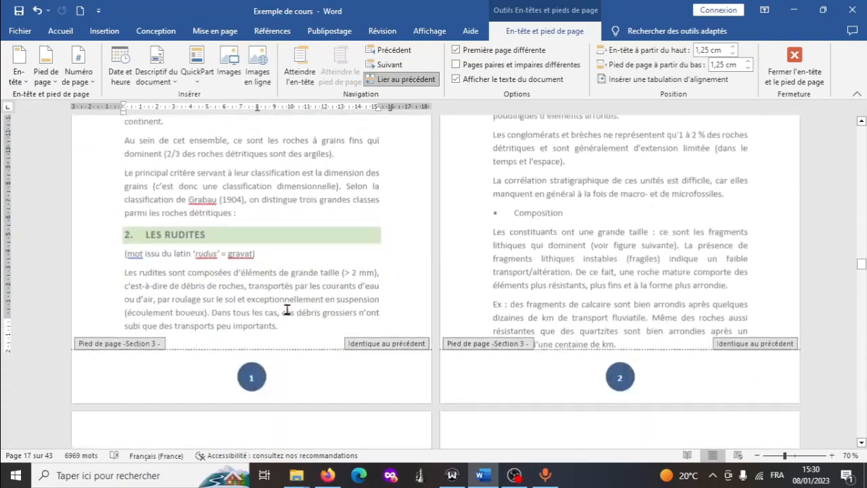
{"action": "left_click", "coordinate": [78, 76]}
{"action": "left_click", "coordinate": [115, 157]}
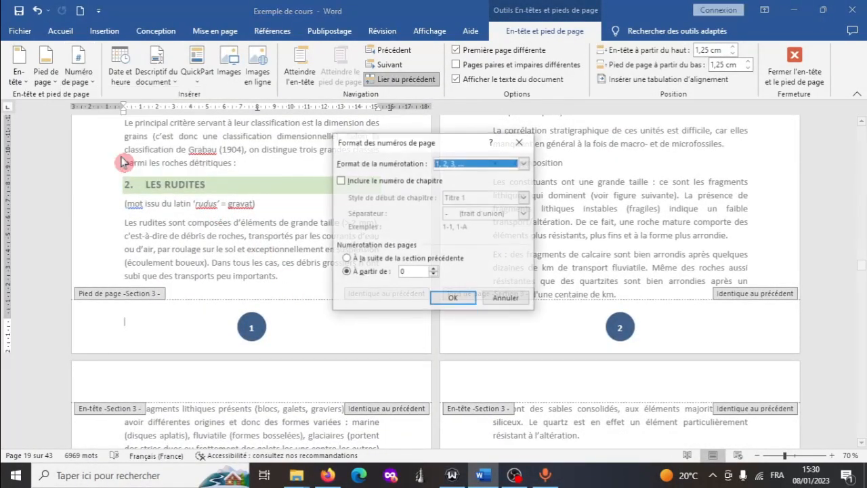
{"action": "left_click", "coordinate": [393, 275]}
{"action": "double_click", "coordinate": [411, 272]}
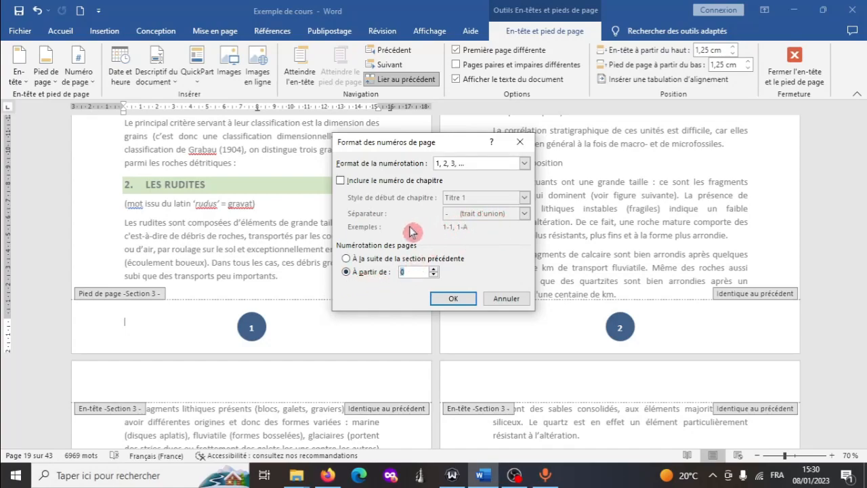
{"action": "type", "text": "15"}
{"action": "left_click", "coordinate": [453, 298]}
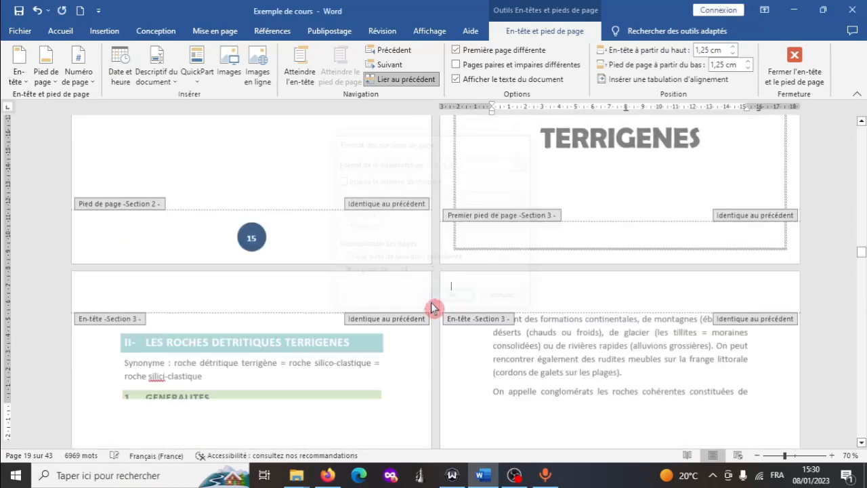
Step: Check the page numbers around the CHAPITRE II title page and close footer editing
{"action": "scroll", "coordinate": [499, 305], "scroll_direction": "down", "scroll_amount": 1}
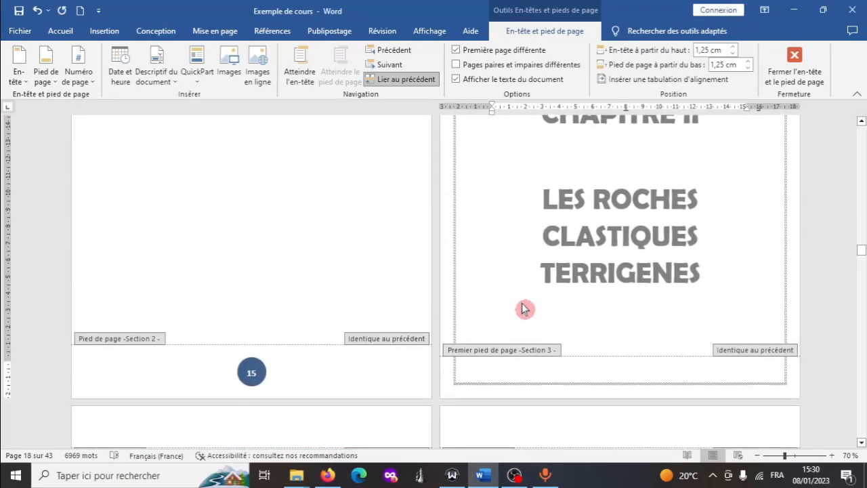
{"action": "scroll", "coordinate": [615, 284], "scroll_direction": "down", "scroll_amount": 7}
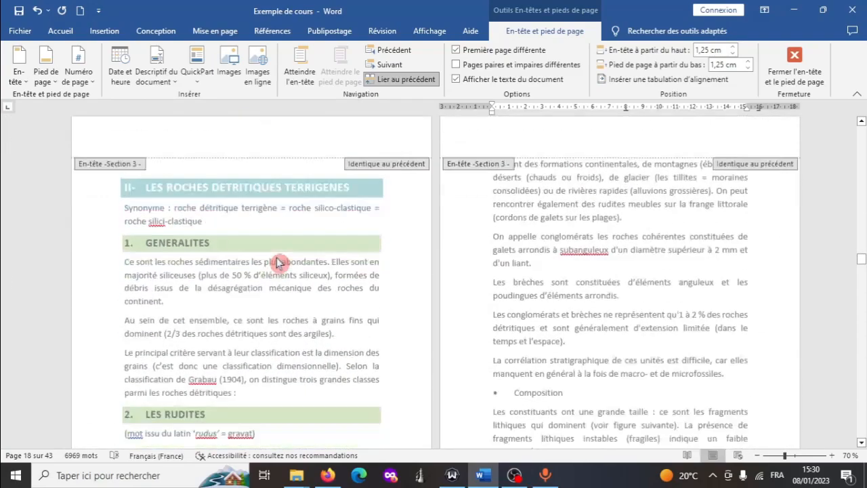
{"action": "scroll", "coordinate": [270, 280], "scroll_direction": "down", "scroll_amount": 2}
{"action": "left_click", "coordinate": [278, 264]}
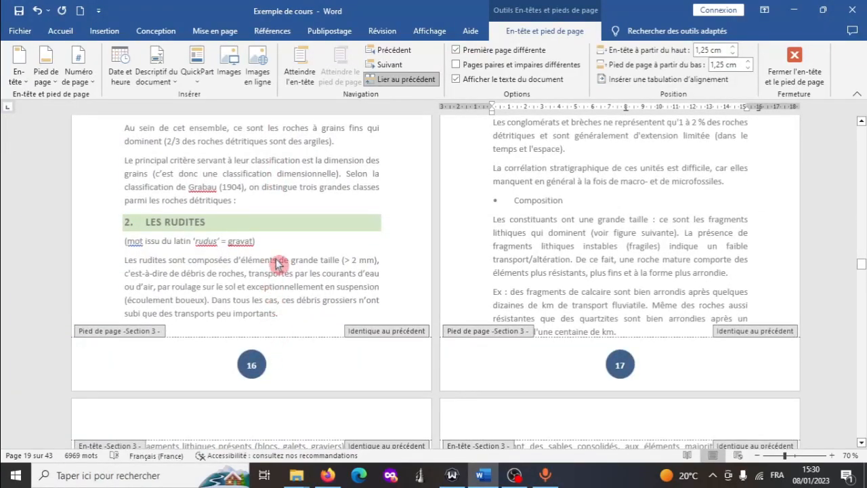
Step: Go to the end of chapter II and place the cursor at the top of the CHAPITRE III title page
{"action": "scroll", "coordinate": [336, 258], "scroll_direction": "down", "scroll_amount": 6}
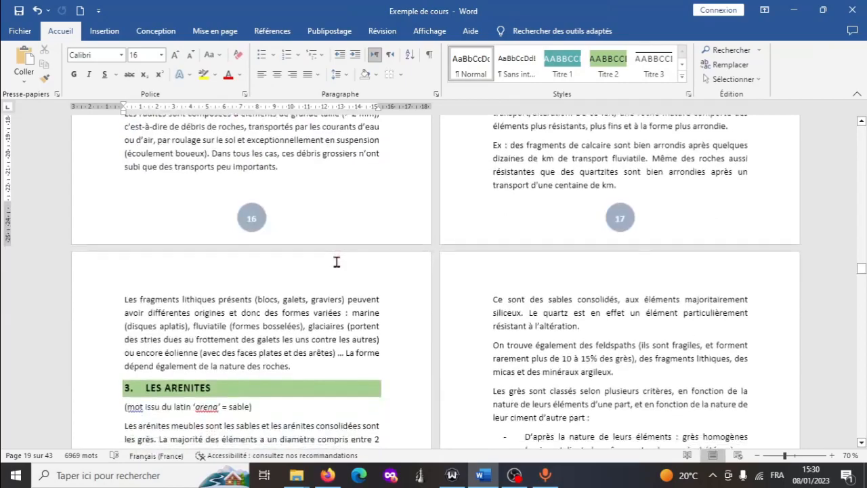
{"action": "scroll", "coordinate": [336, 261], "scroll_direction": "down", "scroll_amount": 20}
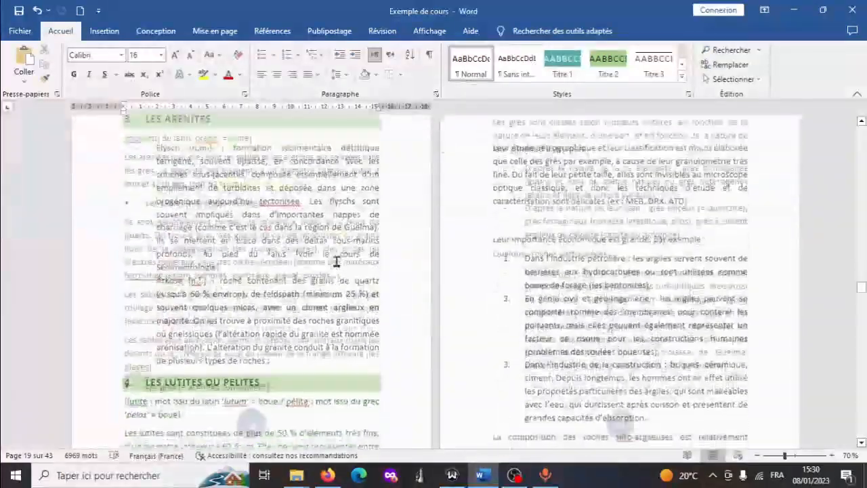
{"action": "scroll", "coordinate": [337, 265], "scroll_direction": "down", "scroll_amount": 20}
{"action": "scroll", "coordinate": [344, 277], "scroll_direction": "up", "scroll_amount": 4}
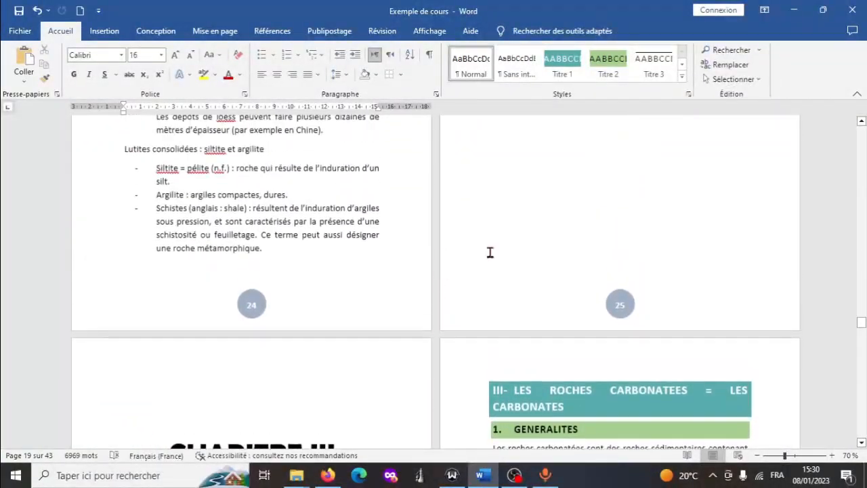
{"action": "left_click", "coordinate": [559, 235]}
{"action": "scroll", "coordinate": [369, 286], "scroll_direction": "down", "scroll_amount": 5}
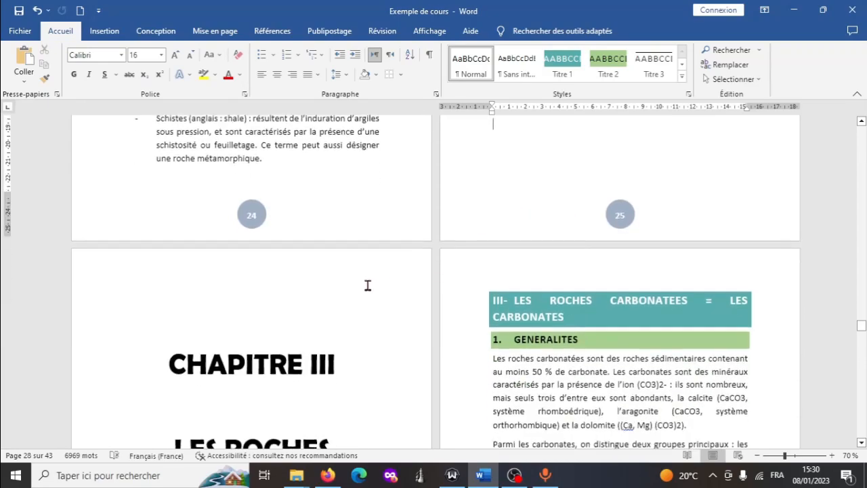
{"action": "left_click", "coordinate": [276, 254]}
{"action": "scroll", "coordinate": [273, 248], "scroll_direction": "down", "scroll_amount": 6}
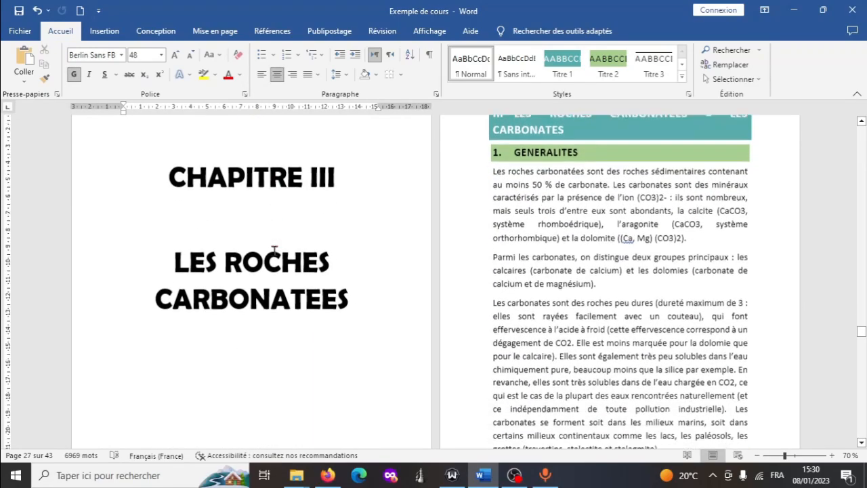